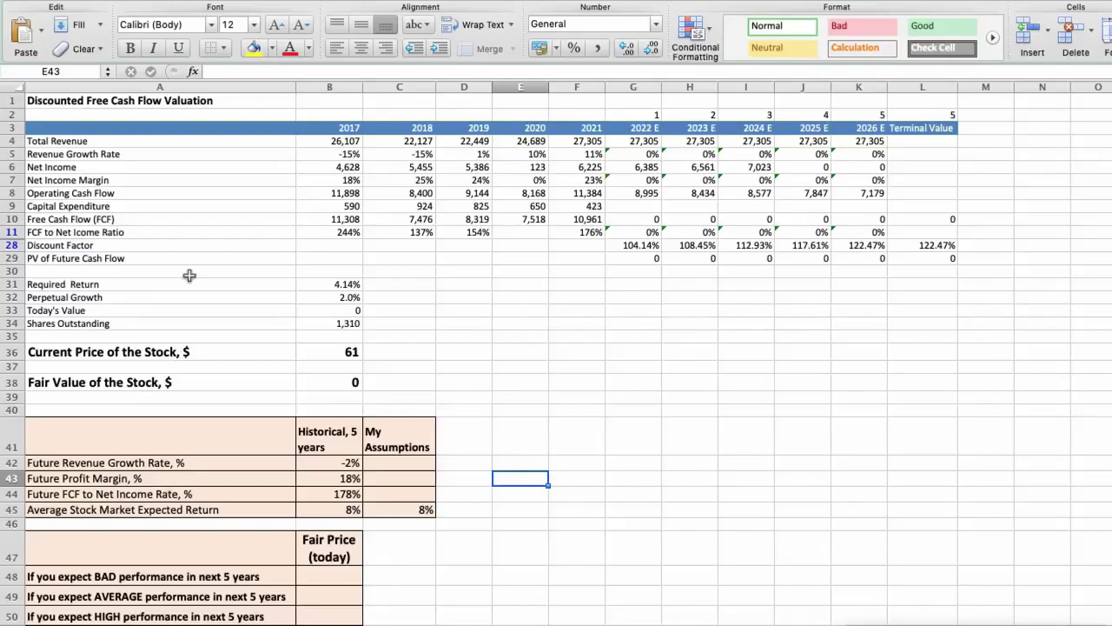
Step: Review the revenue growth rates for 2017 through 2021 and the formula behind their five-year historical average
left_click(313, 157)
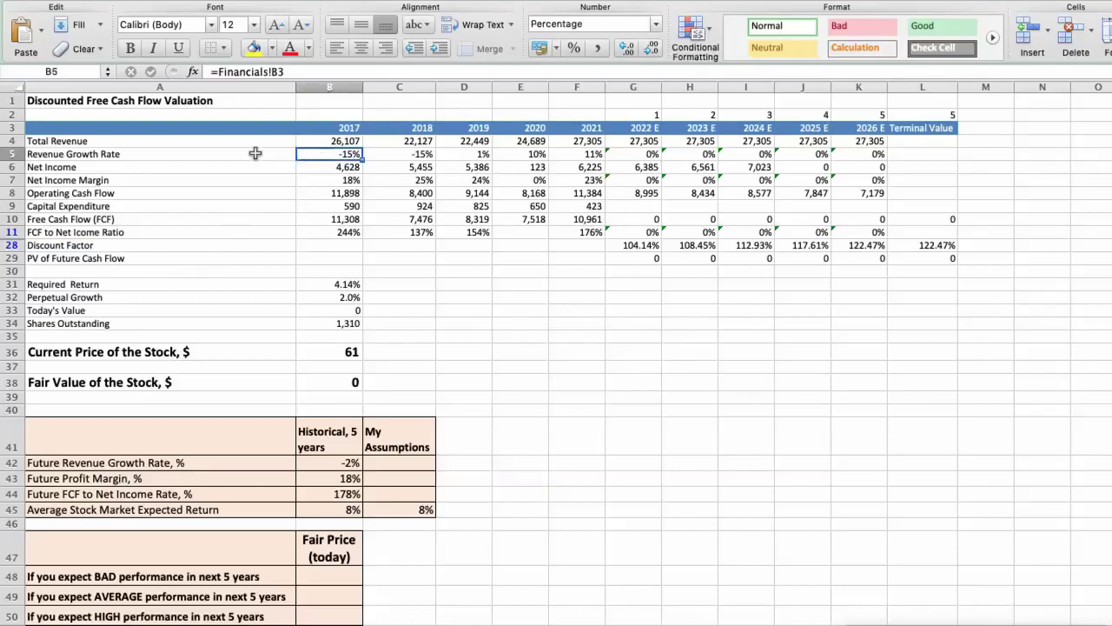
key("Right")
key("Right")
key("Right")
key("Right")
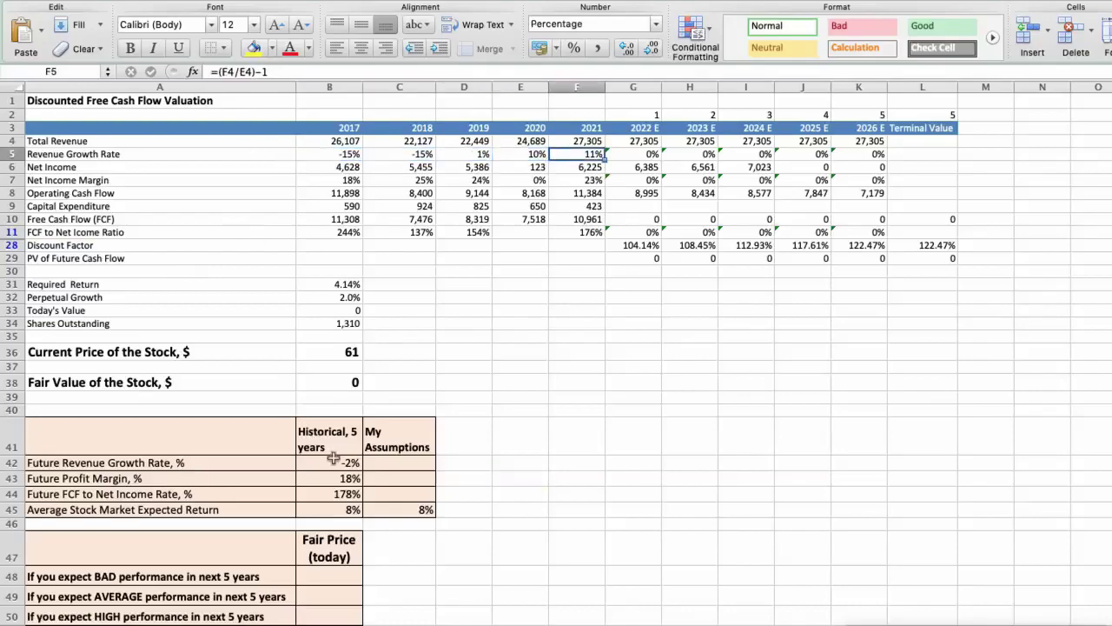
left_click(332, 461)
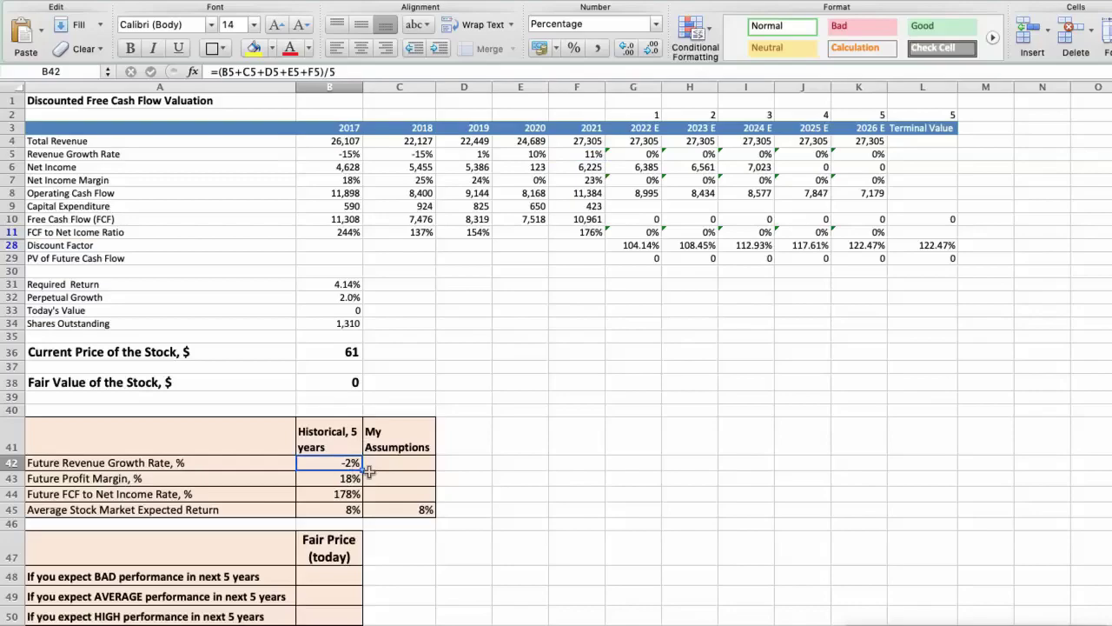
Step: Review the net income margins for 2017 through 2021 and the formula behind the historical profit margin
left_click(348, 180)
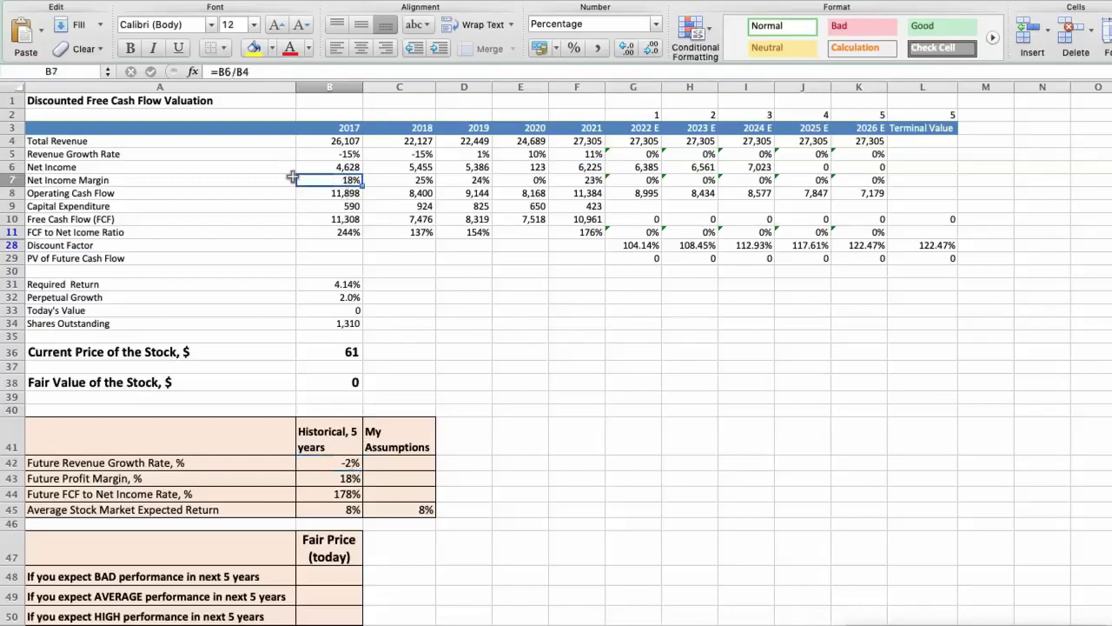
key("Right")
key("Right")
key("Right")
key("Right")
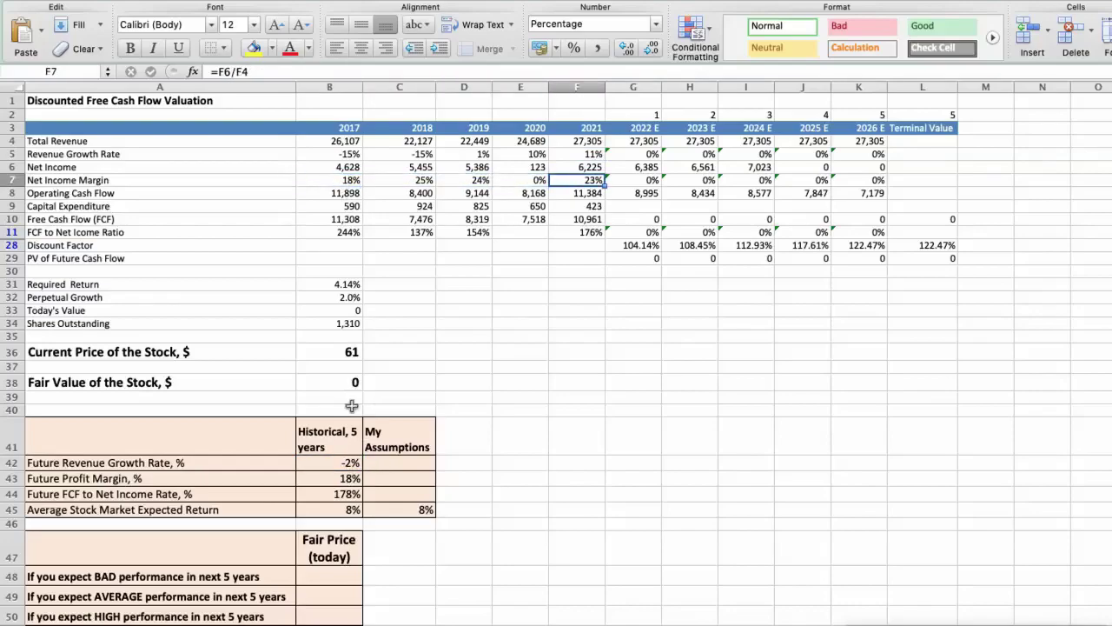
left_click(330, 477)
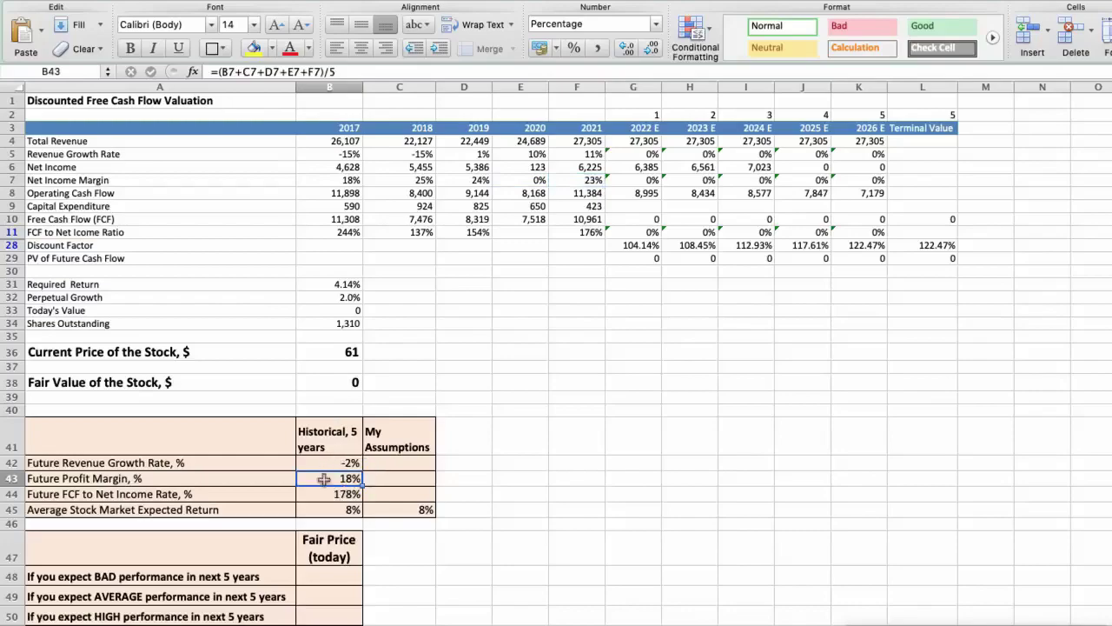
Step: Examine the FCF to net income ratios for 2017 through 2021, their historical average, and the historical stock market expected return
left_click(326, 232)
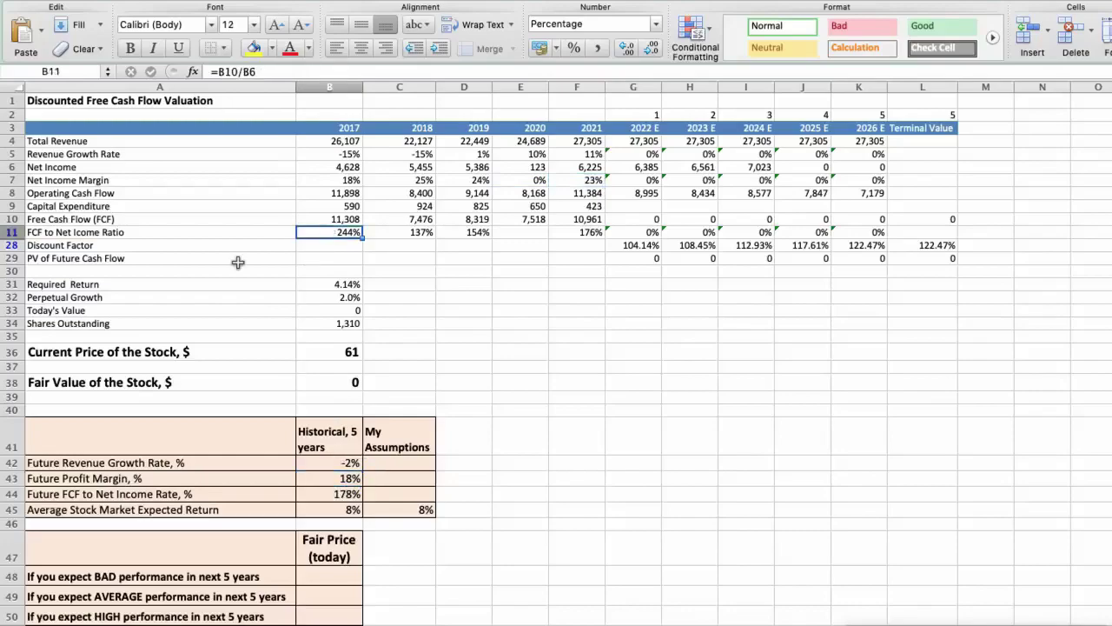
key("Right")
key("Right")
key("Right")
key("Right")
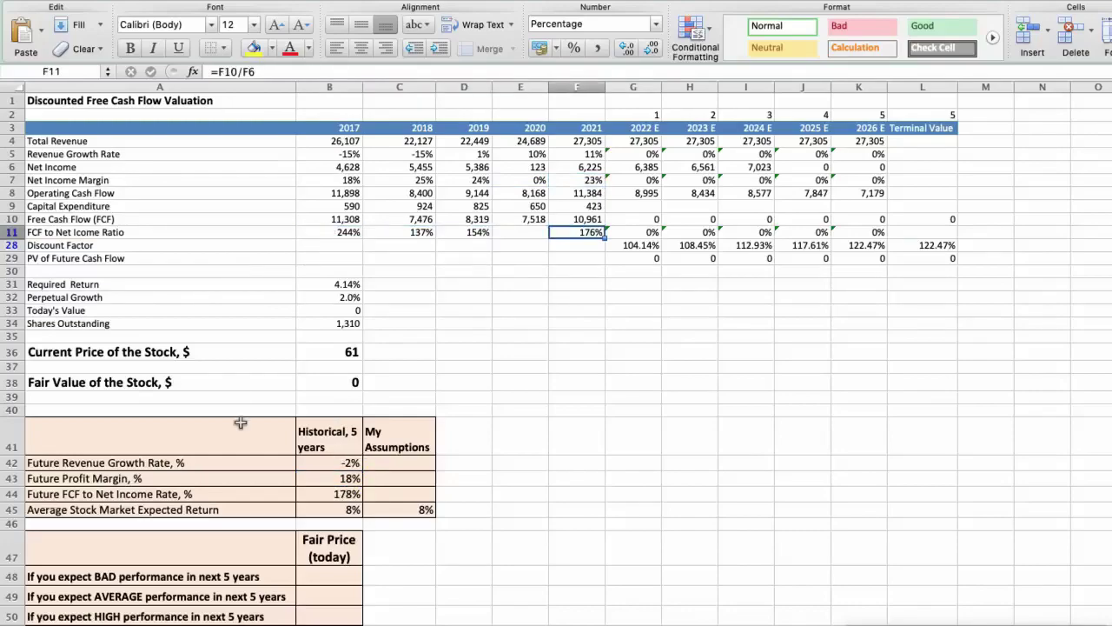
left_click(311, 496)
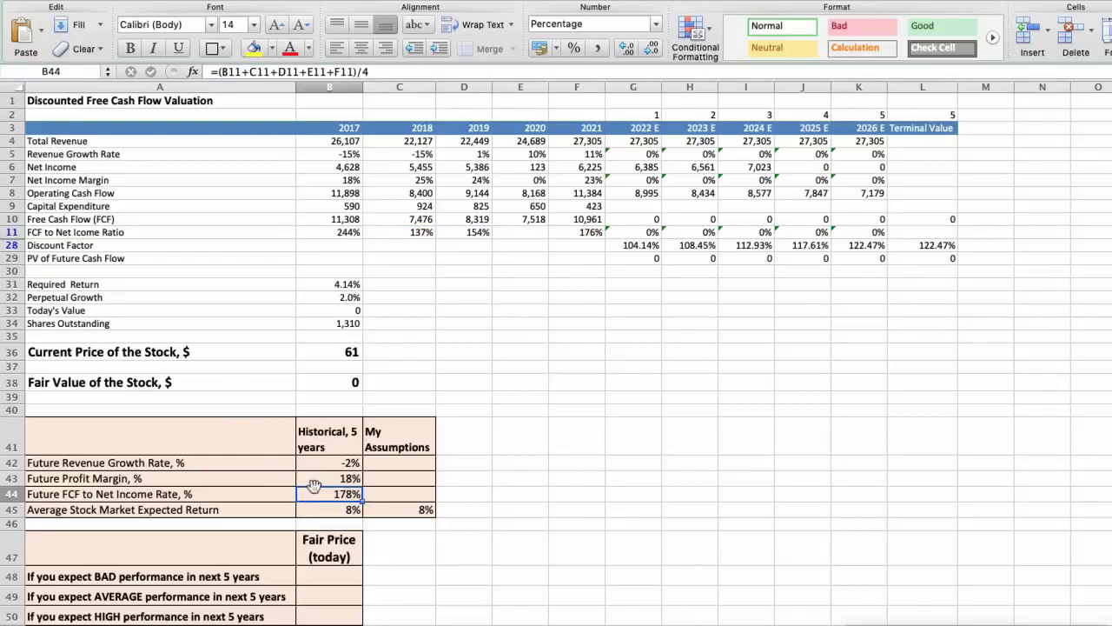
left_click(319, 510)
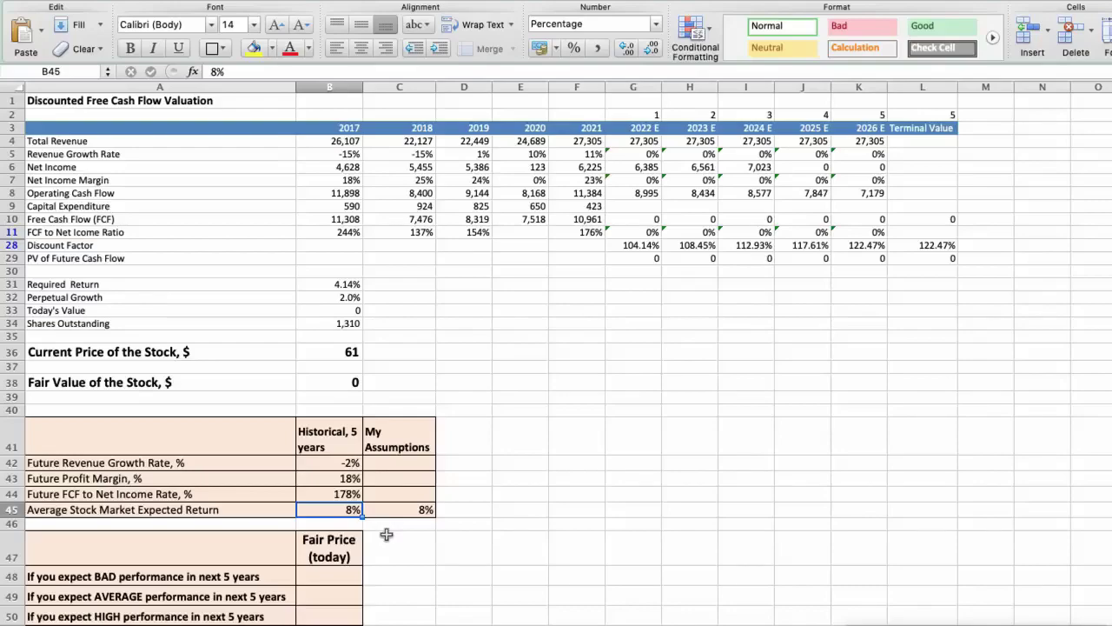
Step: Enter the bad-case assumptions under My Assumptions: 1% revenue growth rate, 12% profit margin and 40% FCF to net income rate
left_click(393, 467)
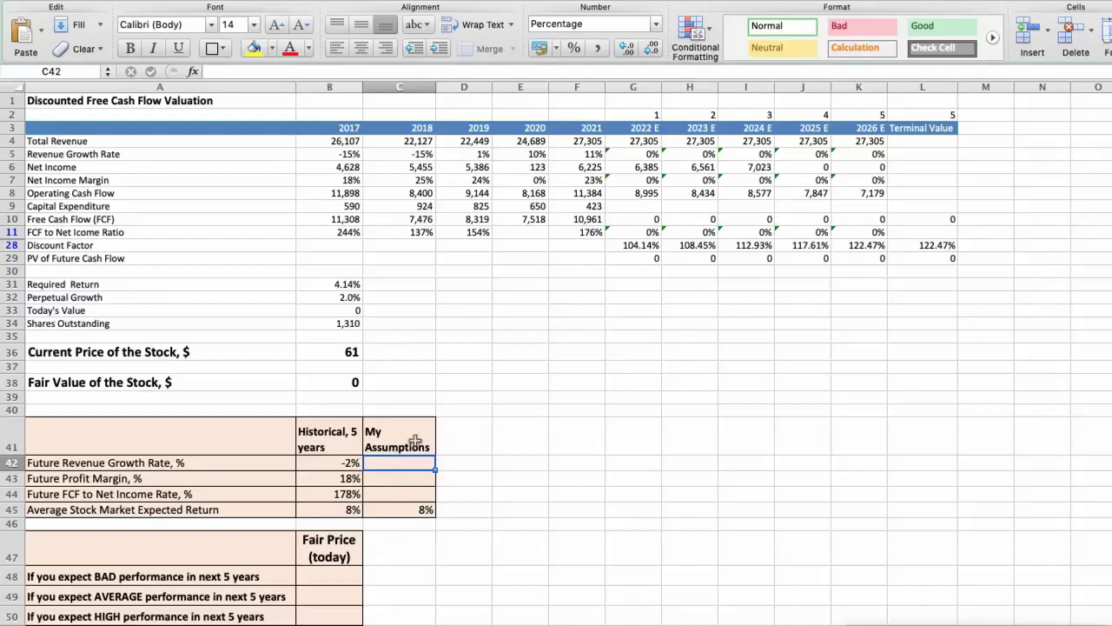
type("1")
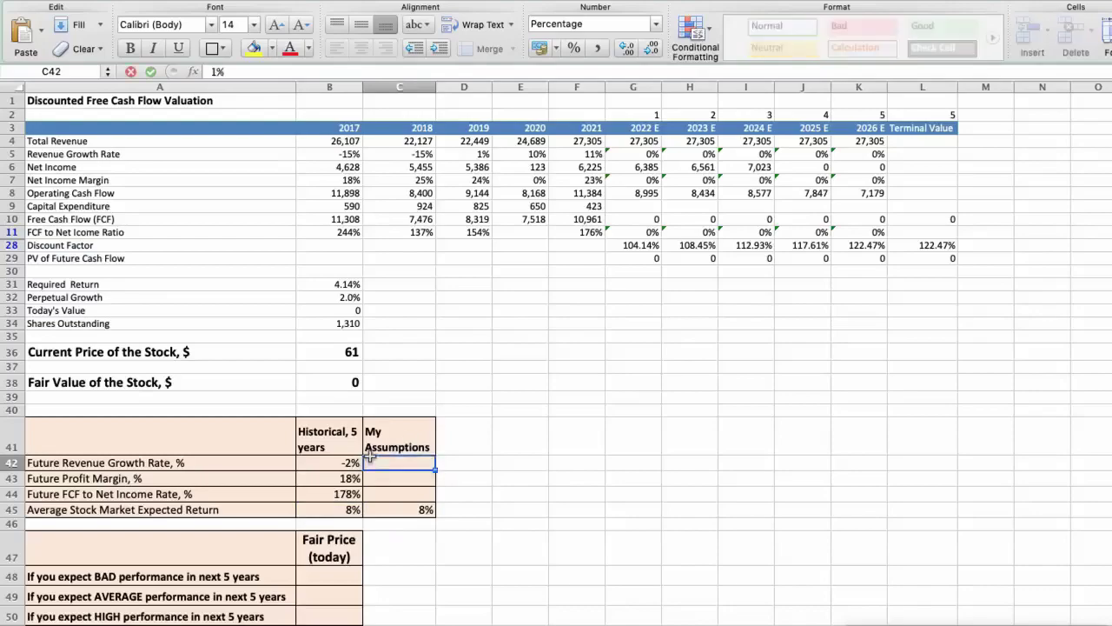
key("Return")
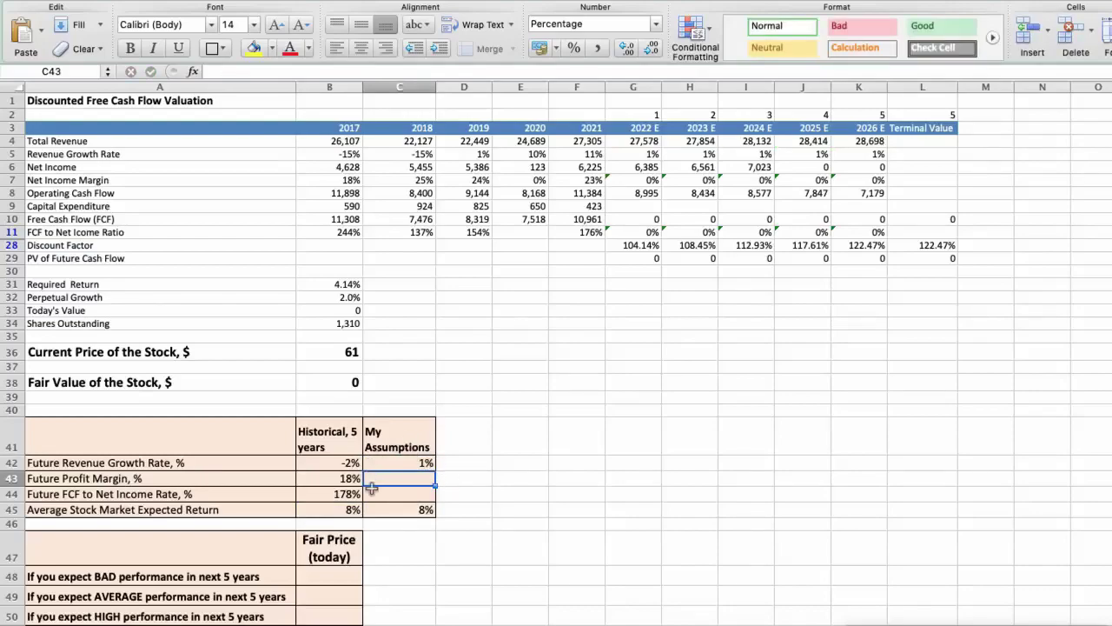
type("12")
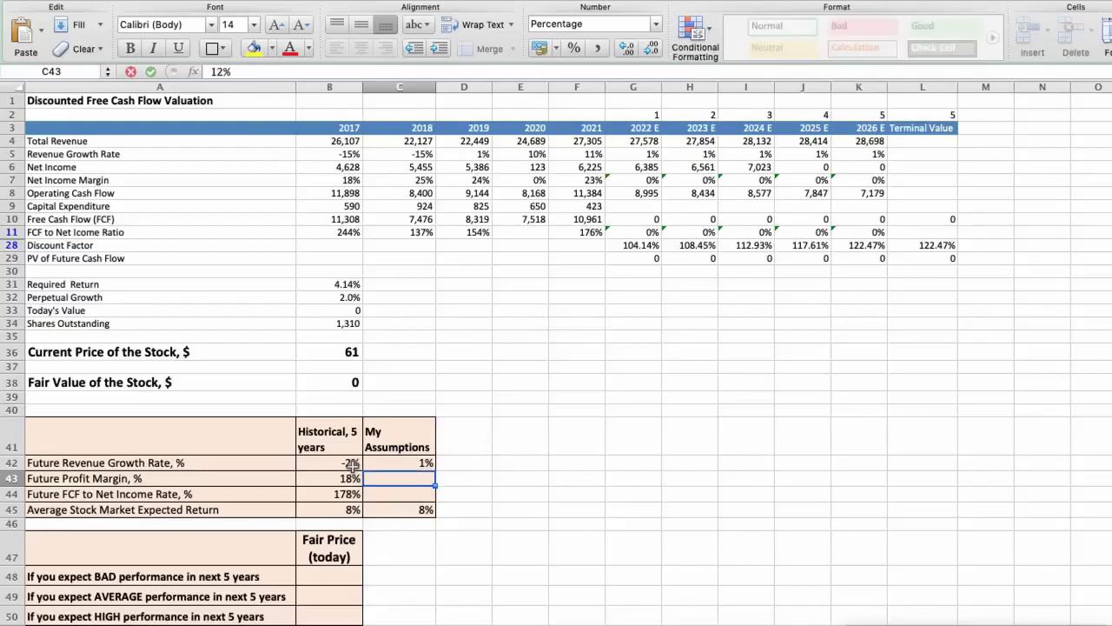
key("Return")
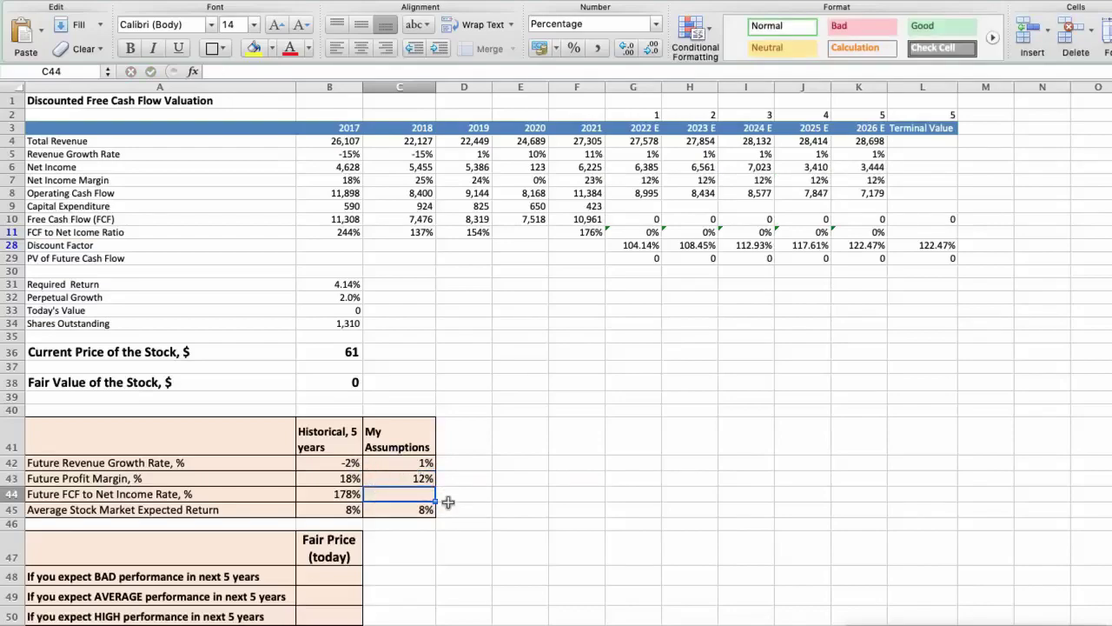
type("40")
key("Return")
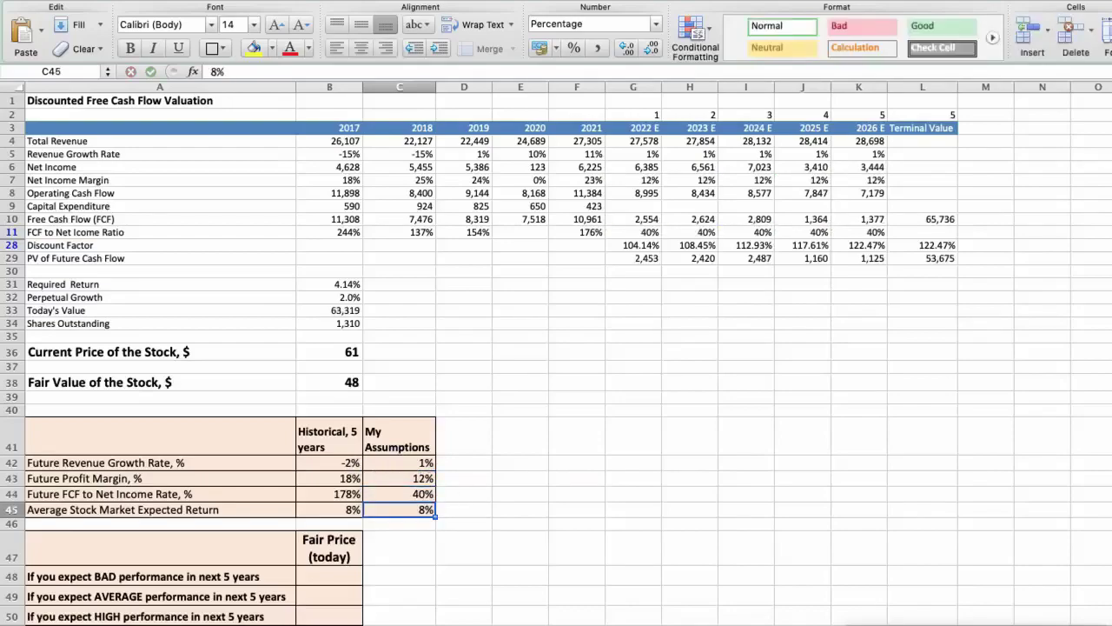
Step: Record the calculated fair value, 48, as the fair price for BAD performance in the next 5 years
left_click(335, 387)
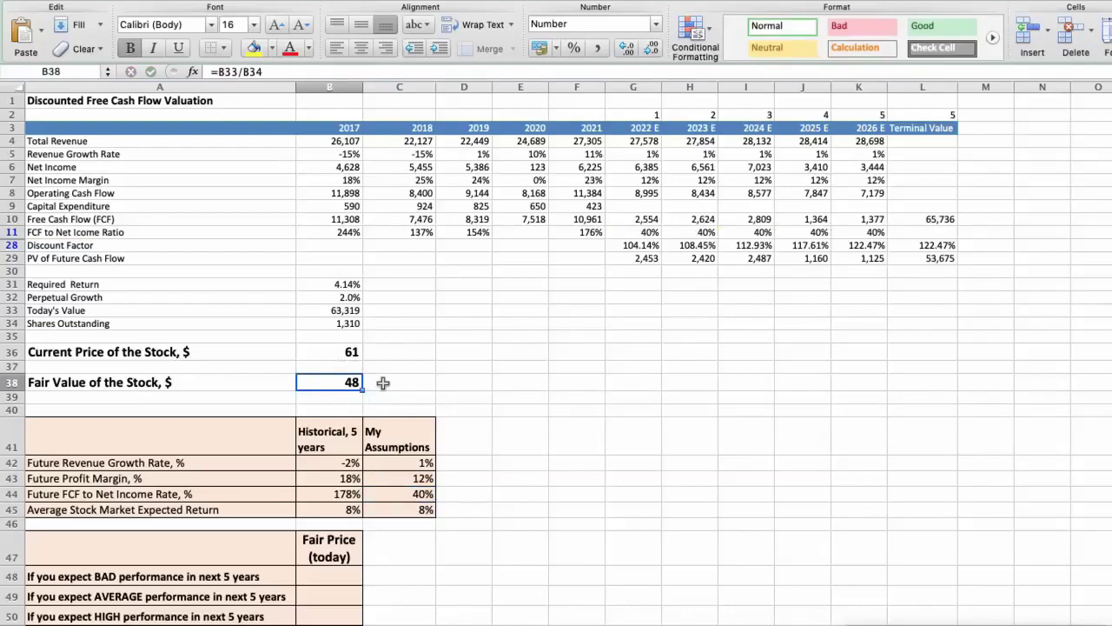
scroll(384, 383, "down", 3)
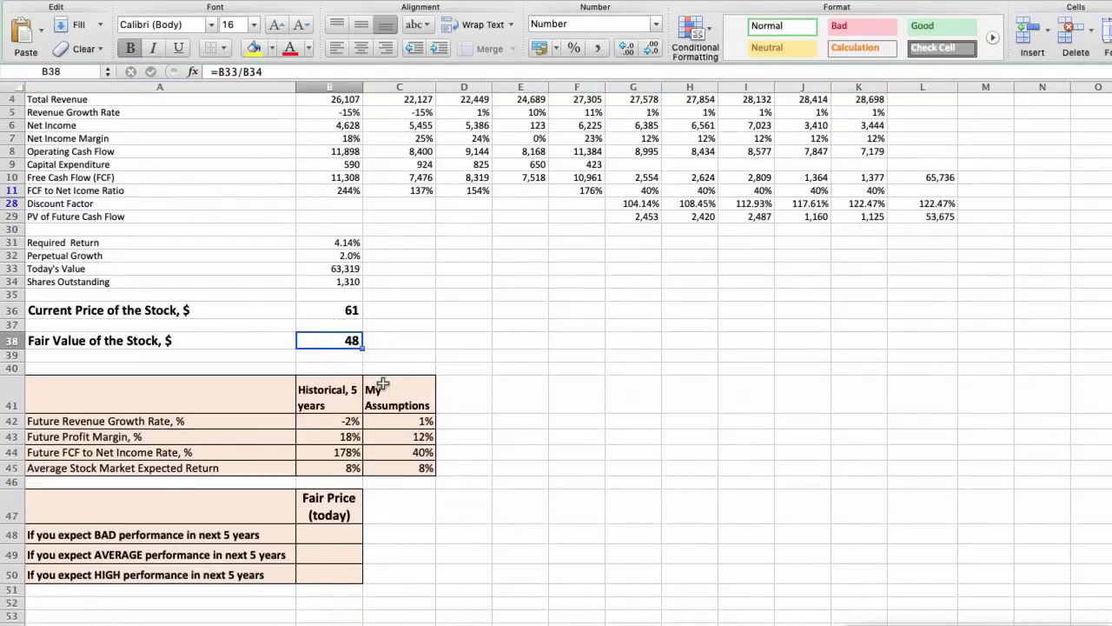
left_click(328, 532)
type("48")
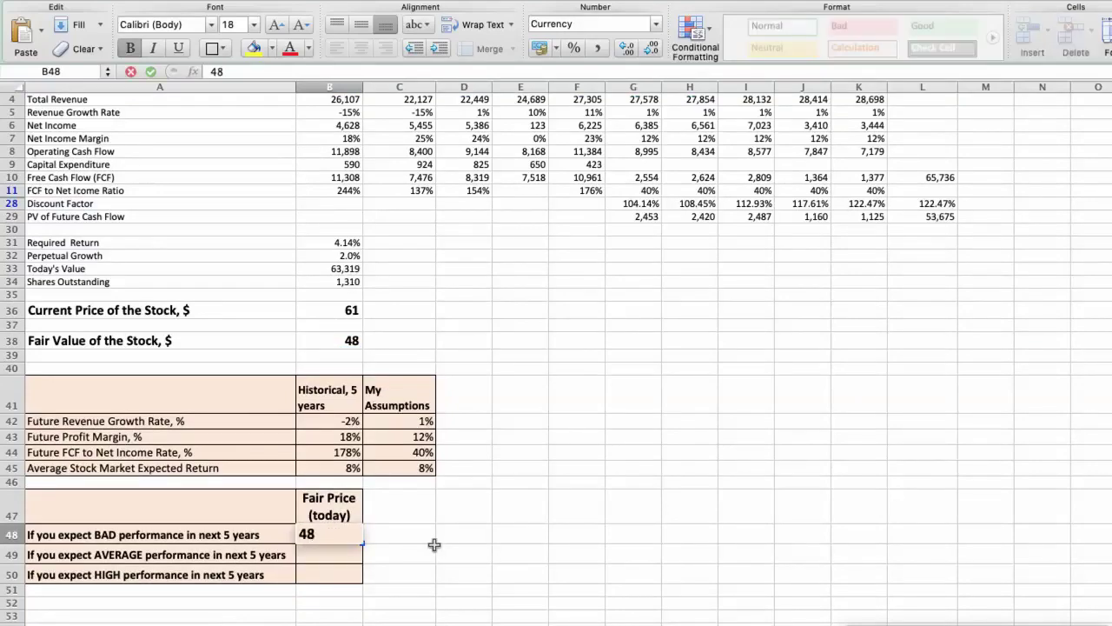
key("Return")
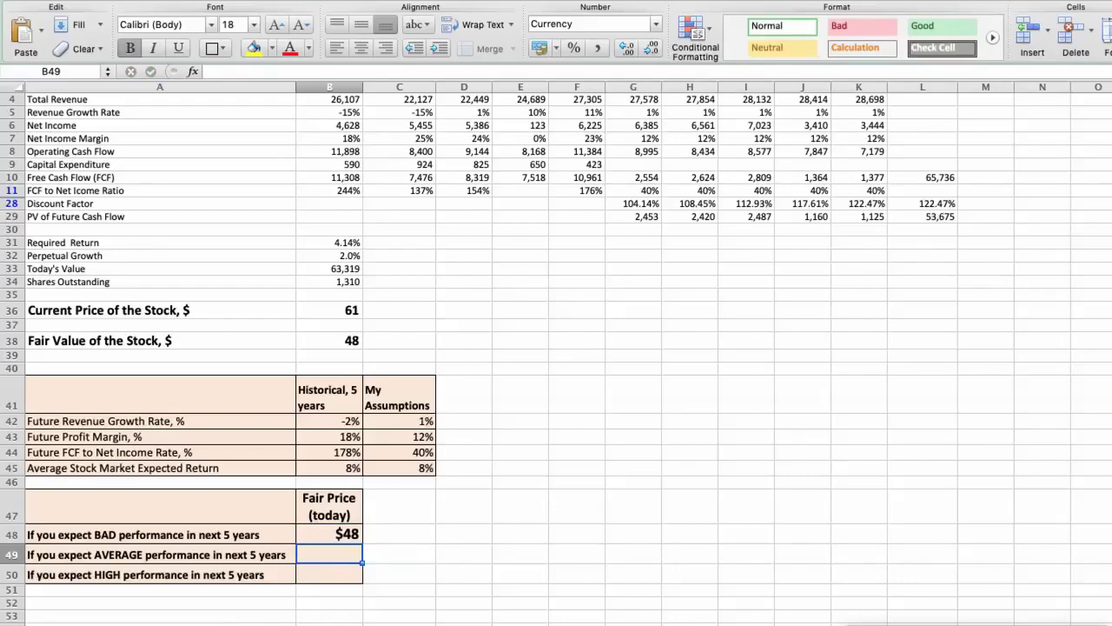
Step: Change My Assumptions to the average case: 2% revenue growth rate, 17% profit margin and 50% FCF to net income rate
left_click(405, 420)
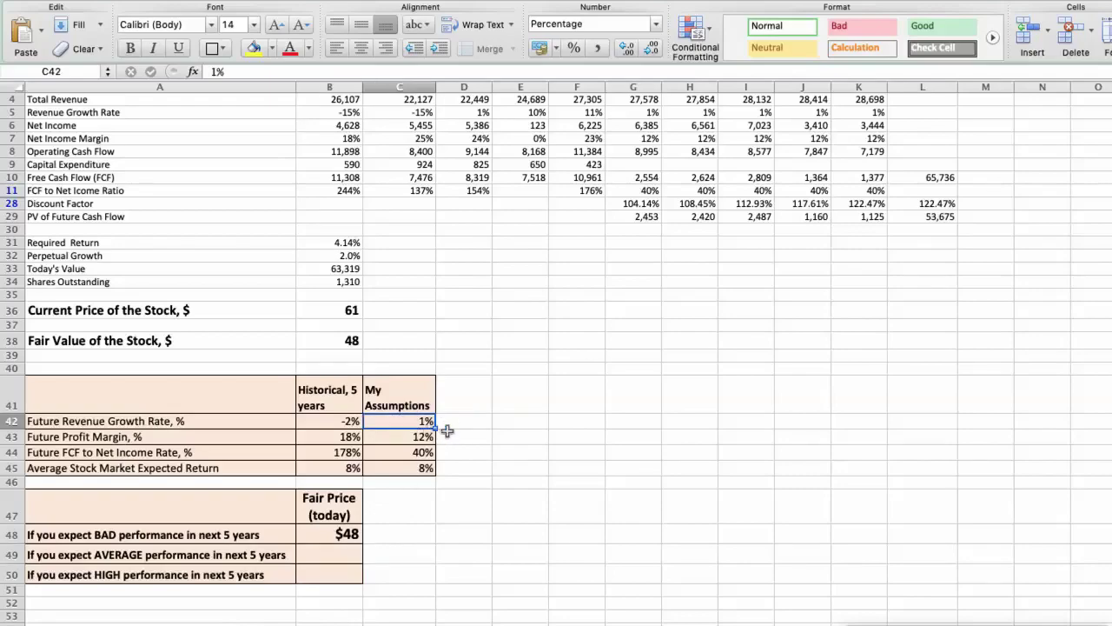
type("2")
key("Return")
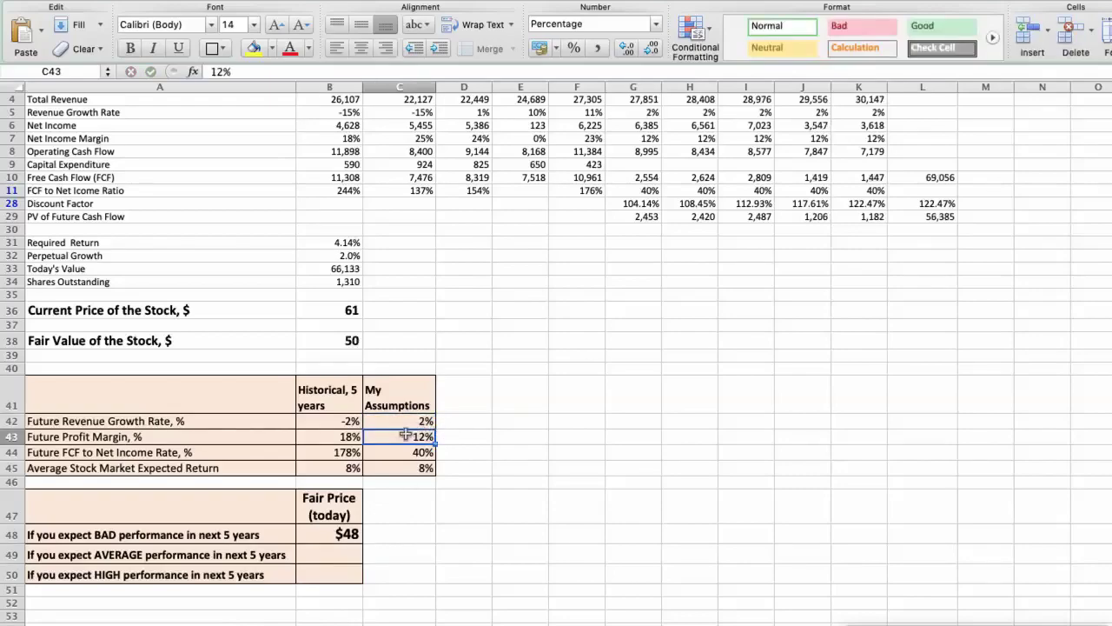
type("17")
key("Return")
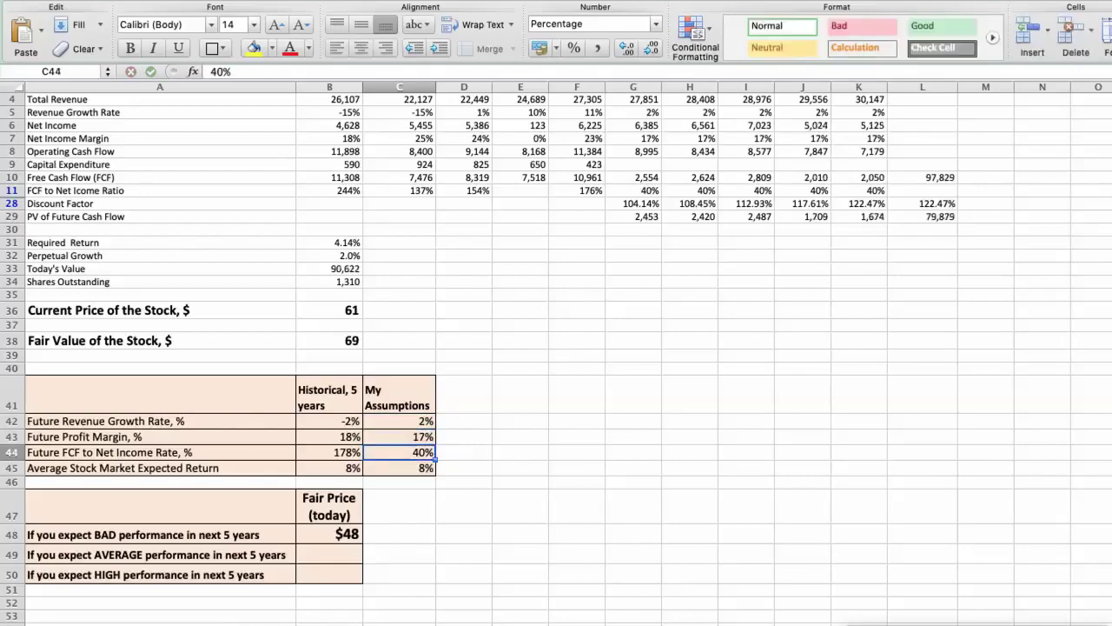
type("50")
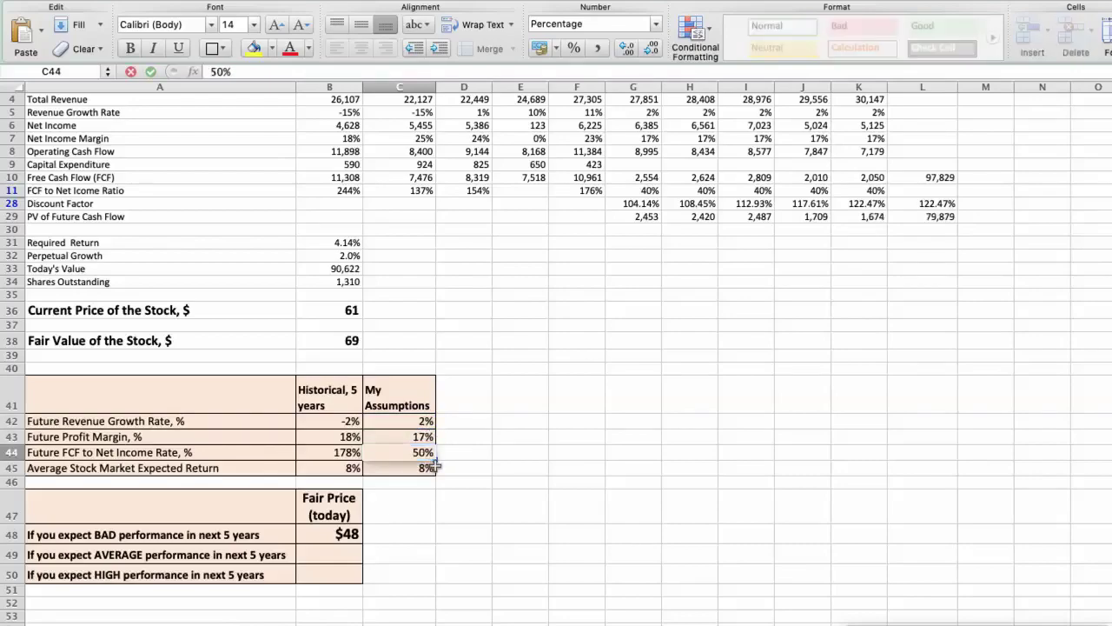
key("Return")
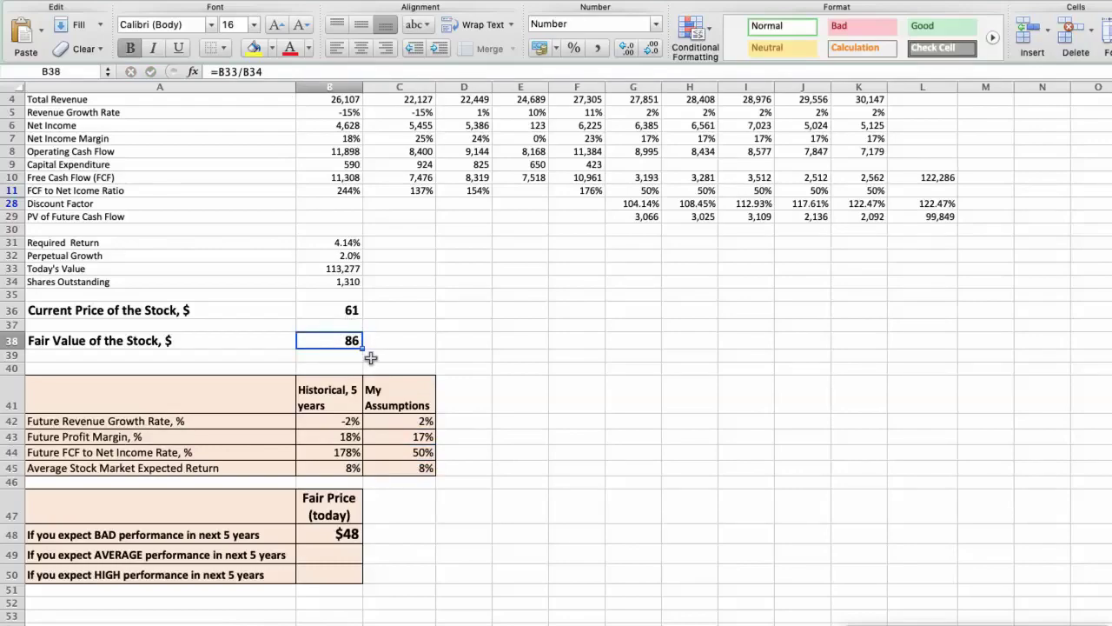
Step: Record the calculated fair value, 86, as the fair price for AVERAGE performance in the next 5 years
left_click(330, 551)
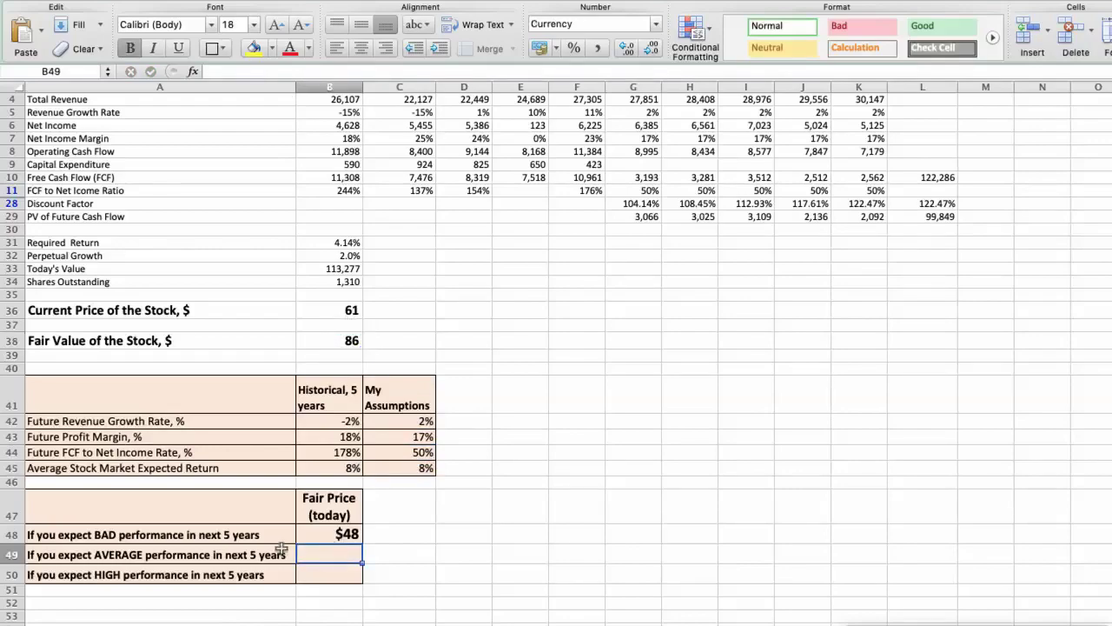
type("86")
key("Return")
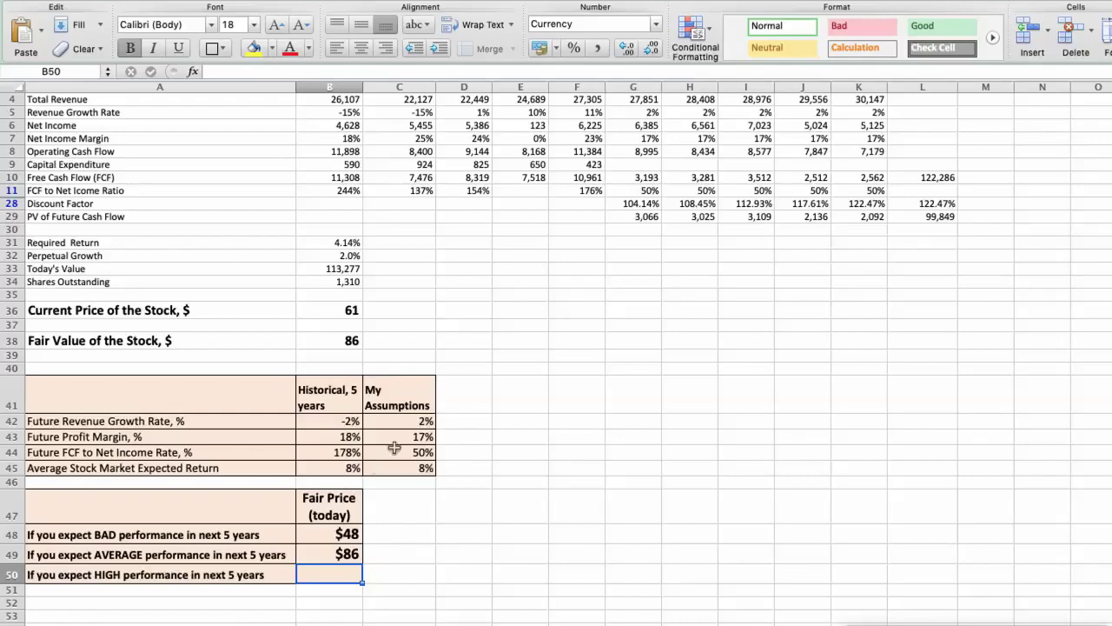
Step: Change My Assumptions to the high case: 3% revenue growth rate, 22% profit margin and 60% FCF to net income rate
left_click(415, 424)
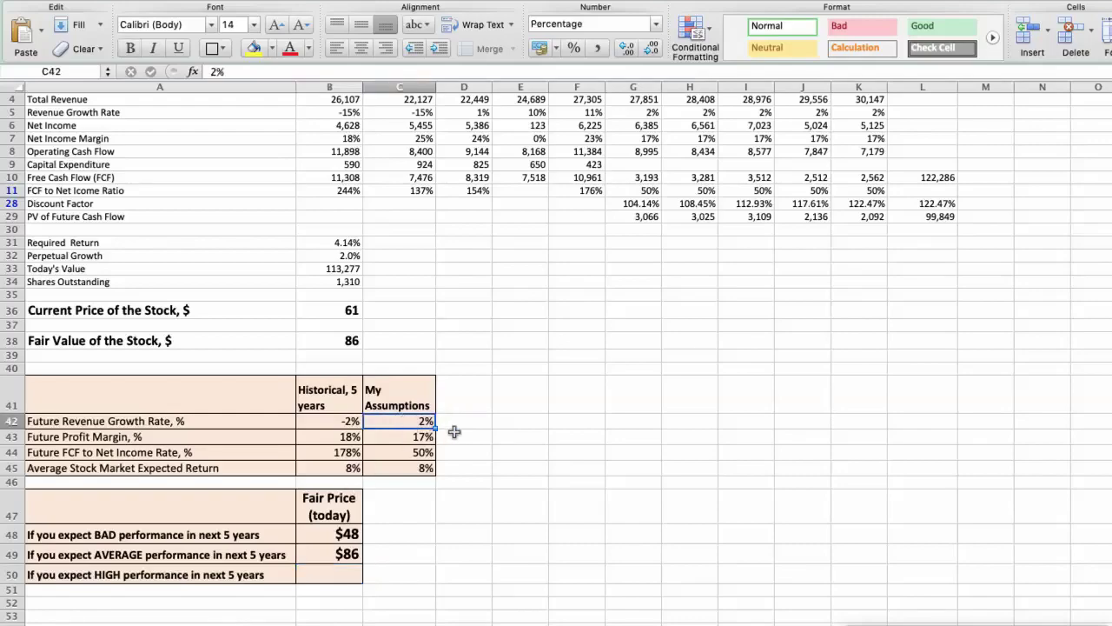
type("3")
key("Return")
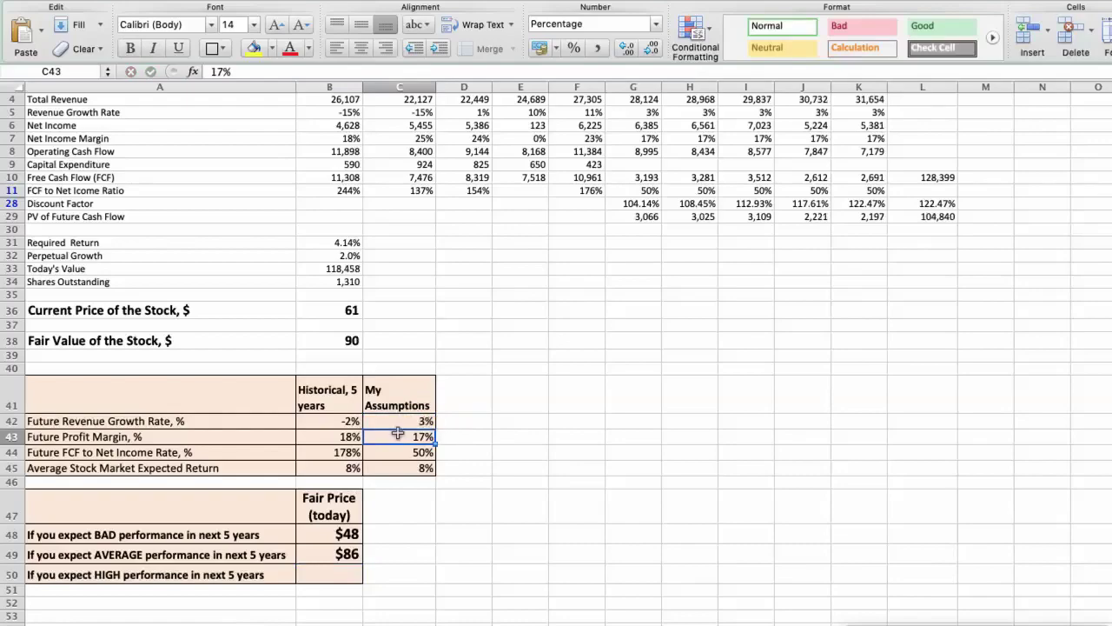
type("22")
key("Return")
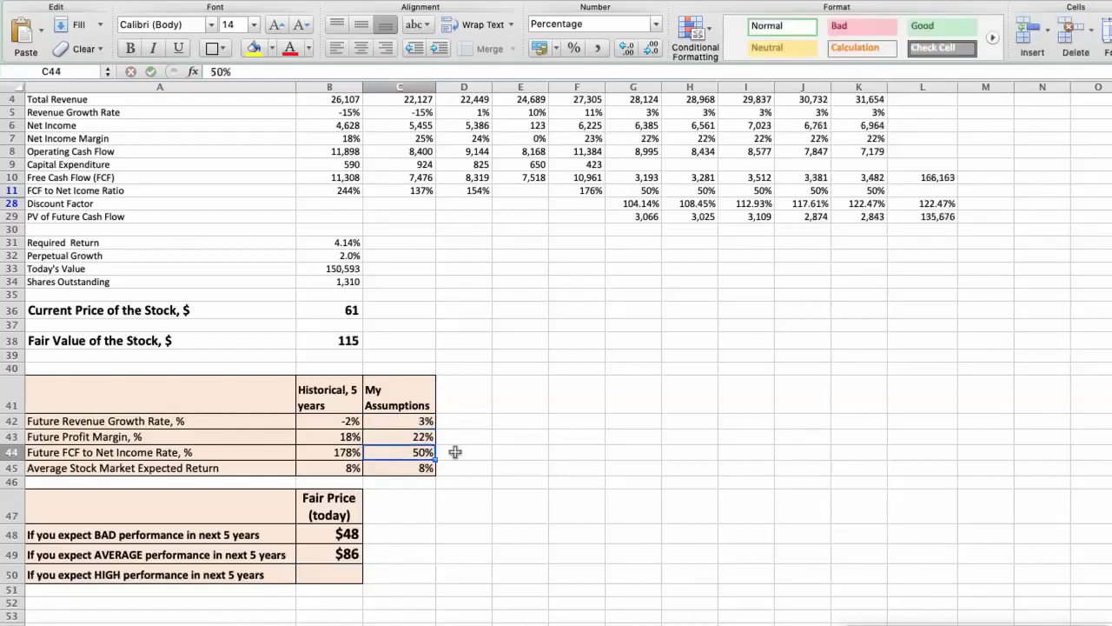
type("60")
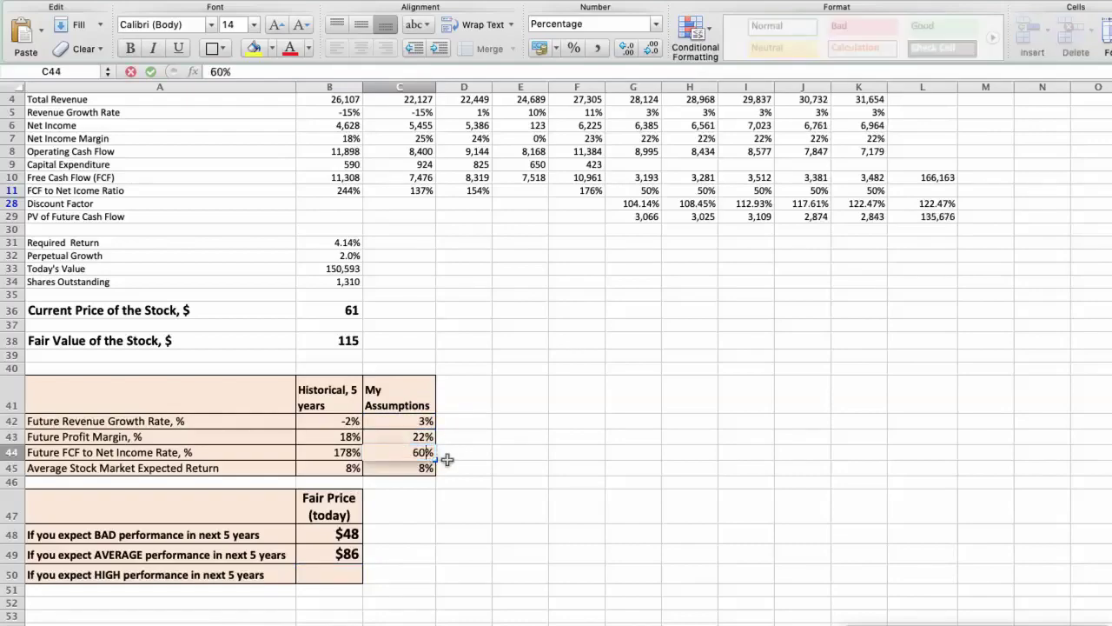
key("Return")
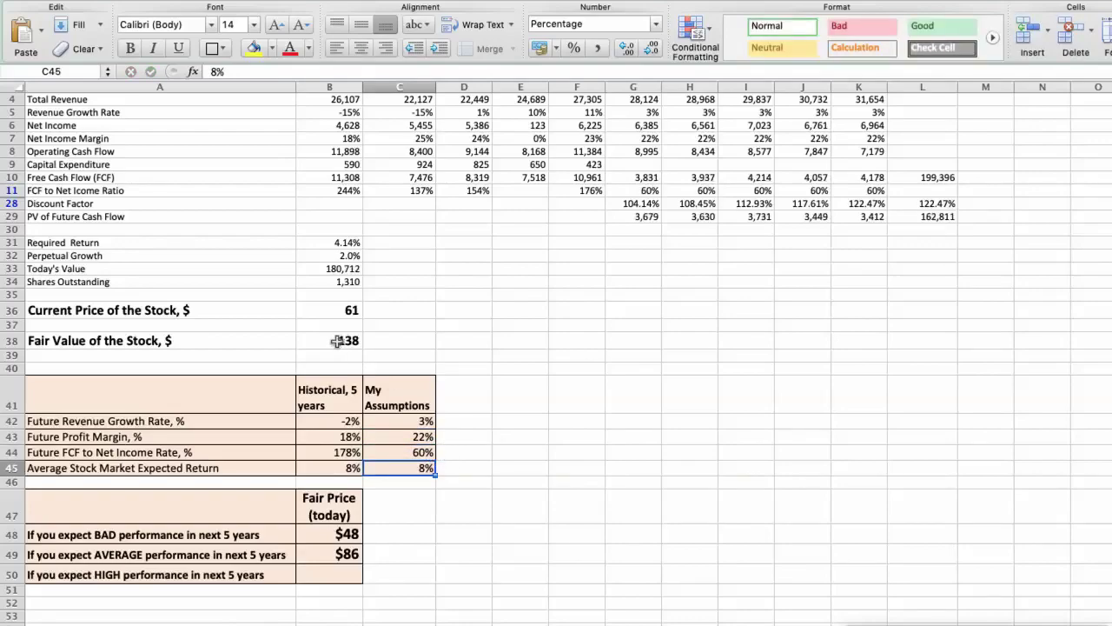
Step: Record the calculated fair value, 138, as the fair price for HIGH performance in the next 5 years
left_click(337, 342)
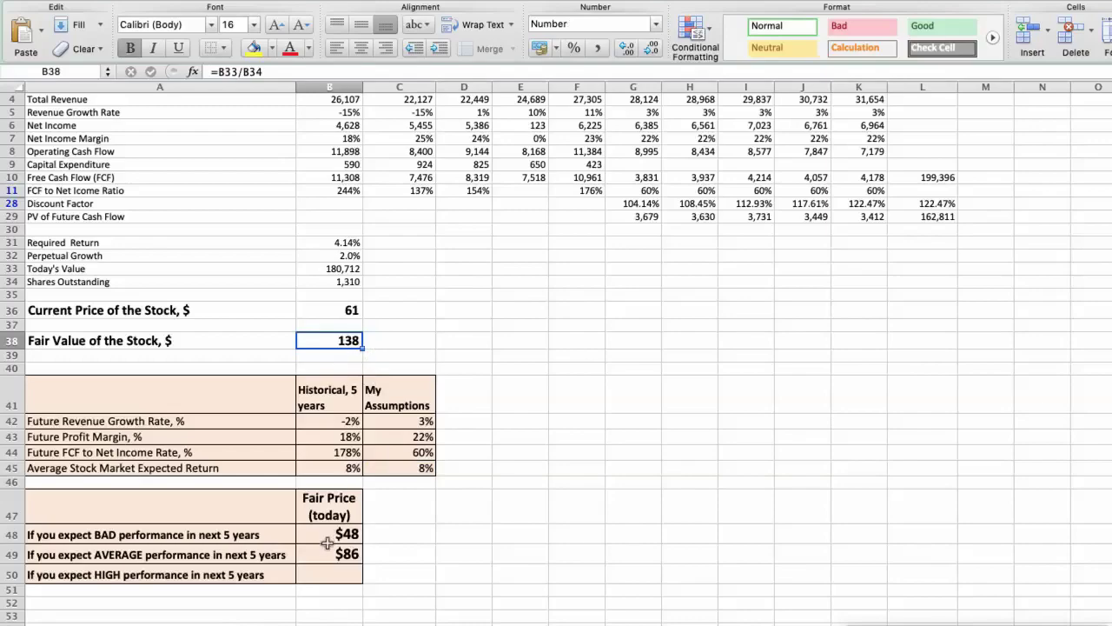
left_click(323, 569)
type("138")
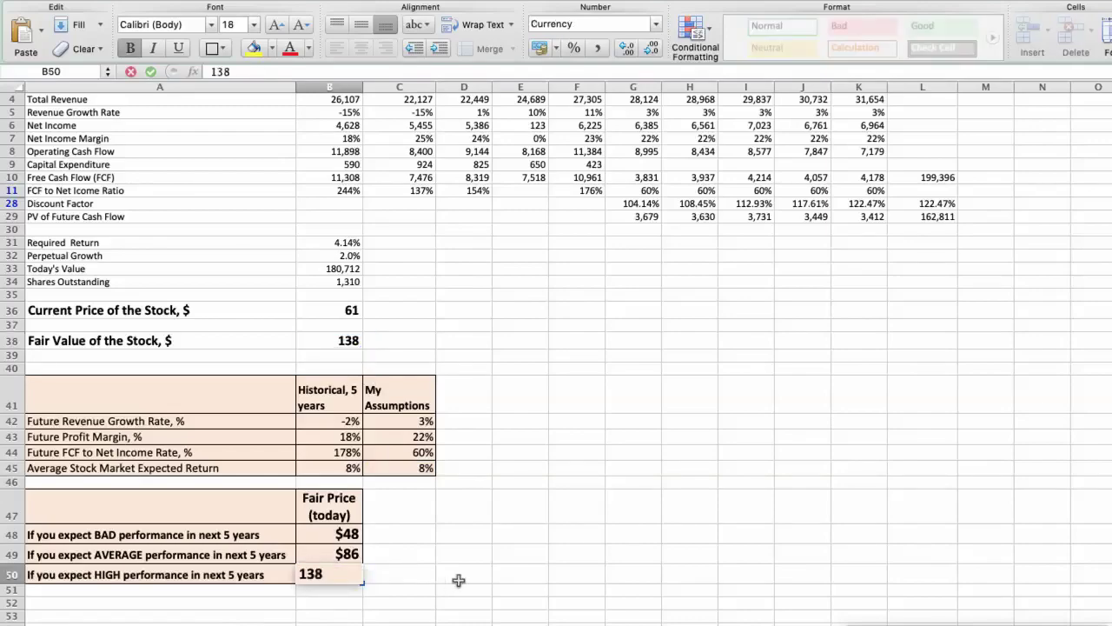
key("Return")
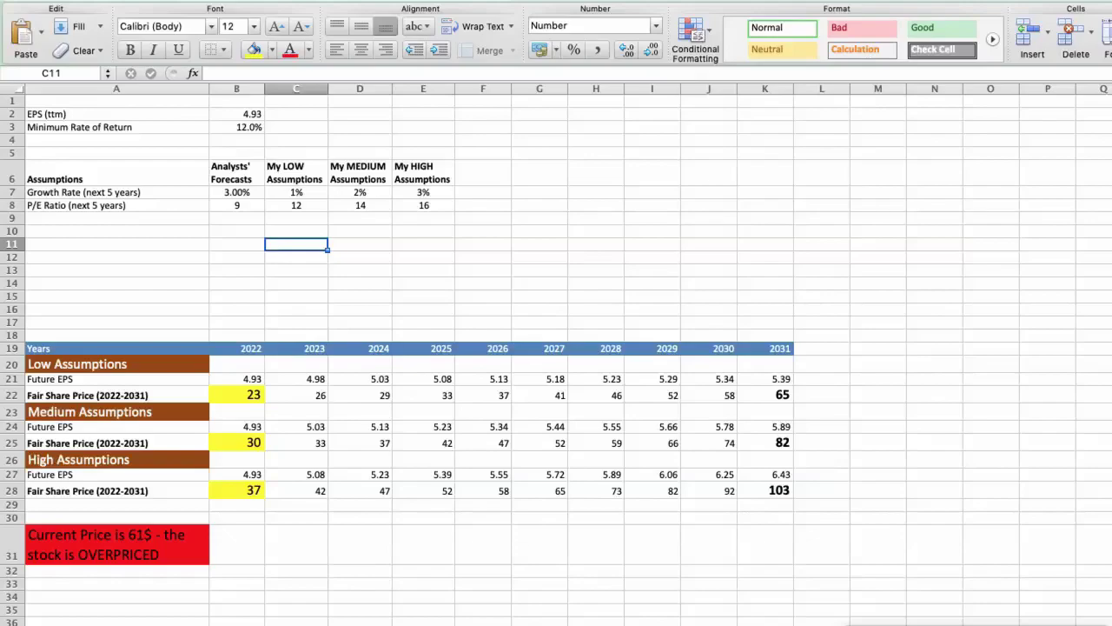
Step: Review the trailing EPS, the minimum rate of return, and the analysts' growth rate and P/E ratio forecasts in the P/E valuation sheet
left_click(224, 115)
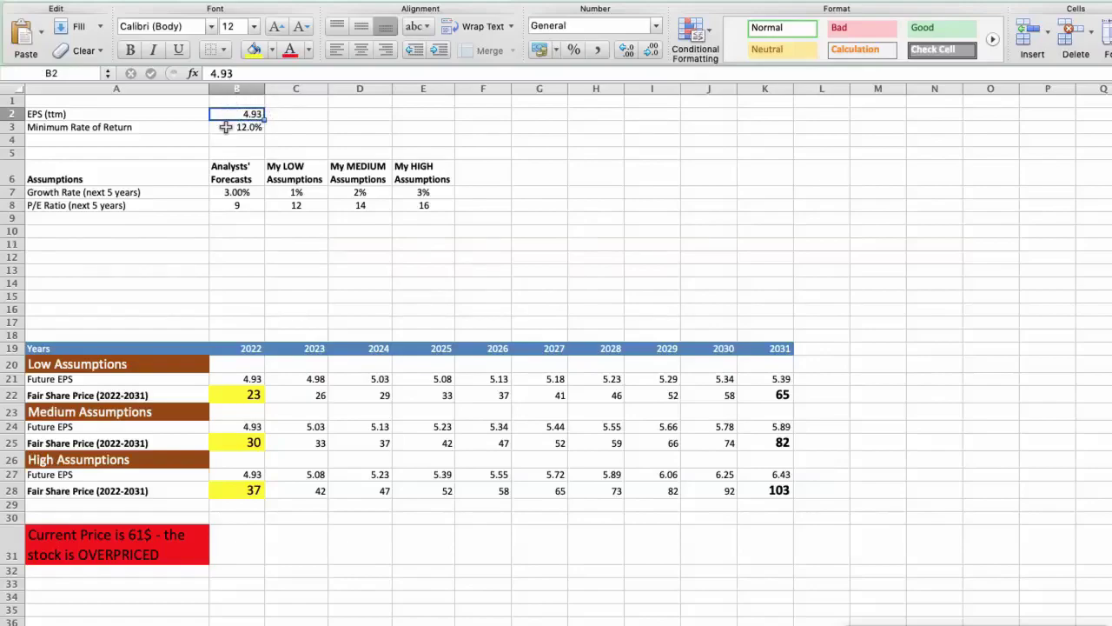
left_click(224, 128)
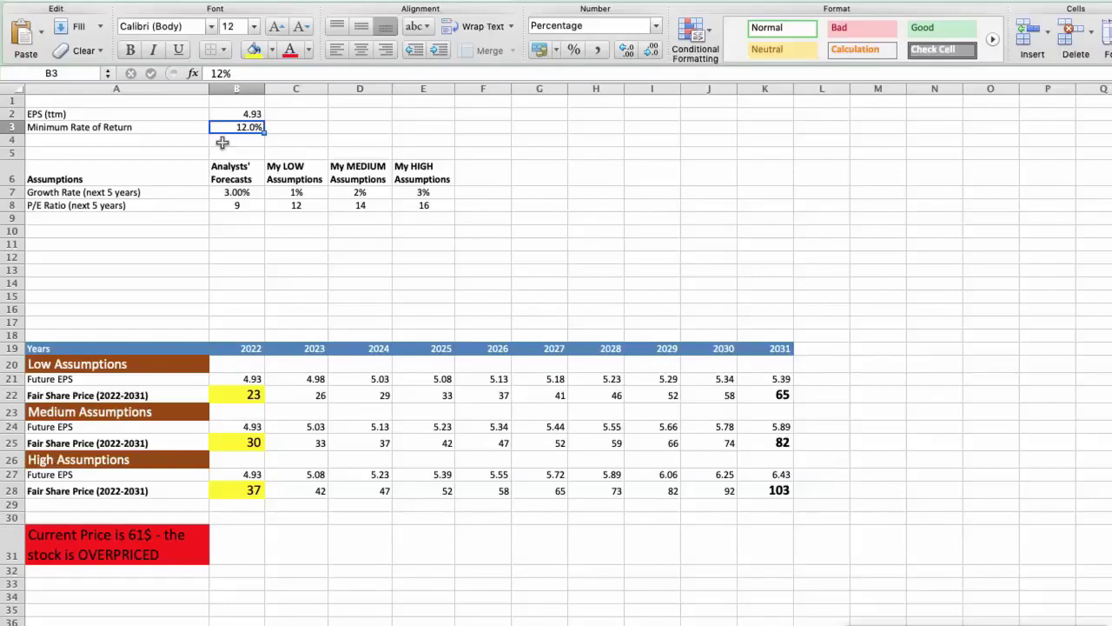
left_click(227, 192)
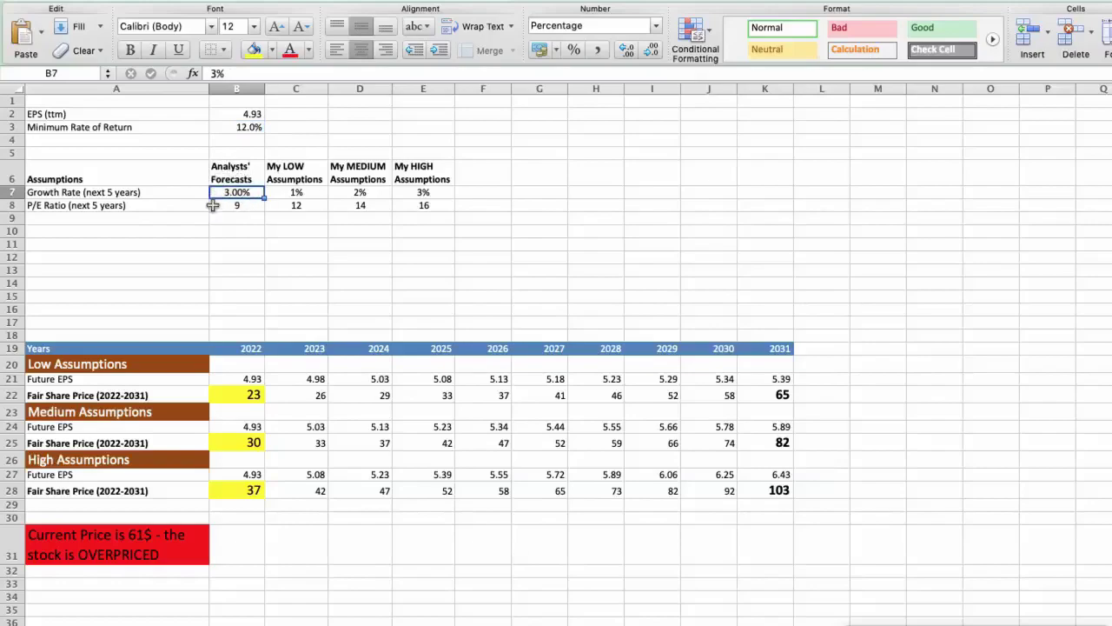
left_click(213, 205)
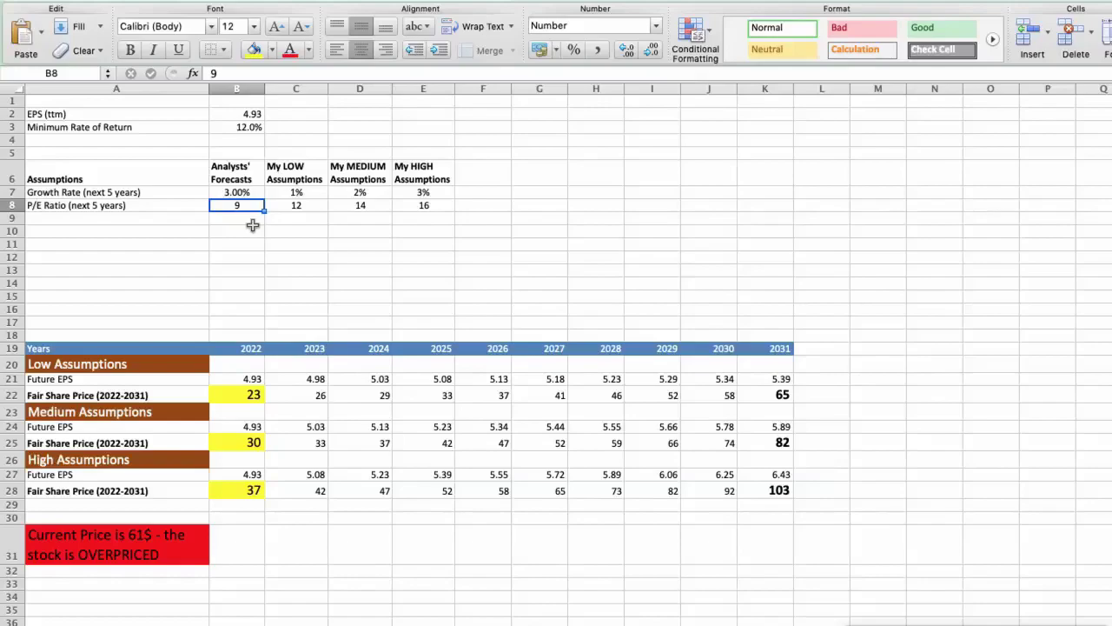
Step: Examine the growth rate, P/E ratio and resulting 2022 fair share price for the low, medium and high assumptions in turn
left_click(278, 192)
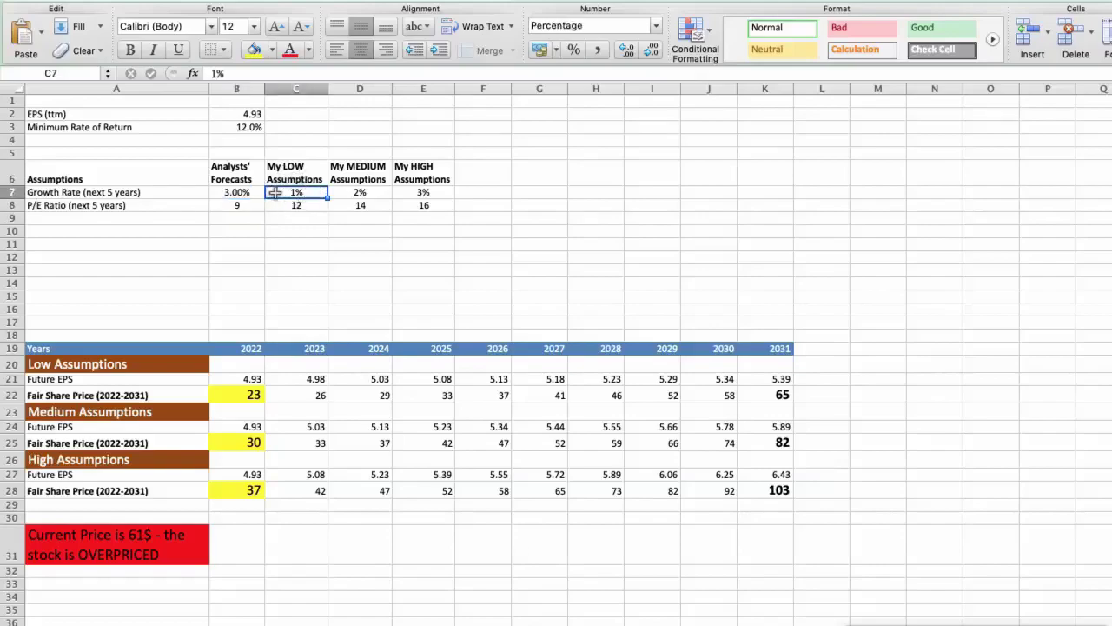
left_click(274, 204)
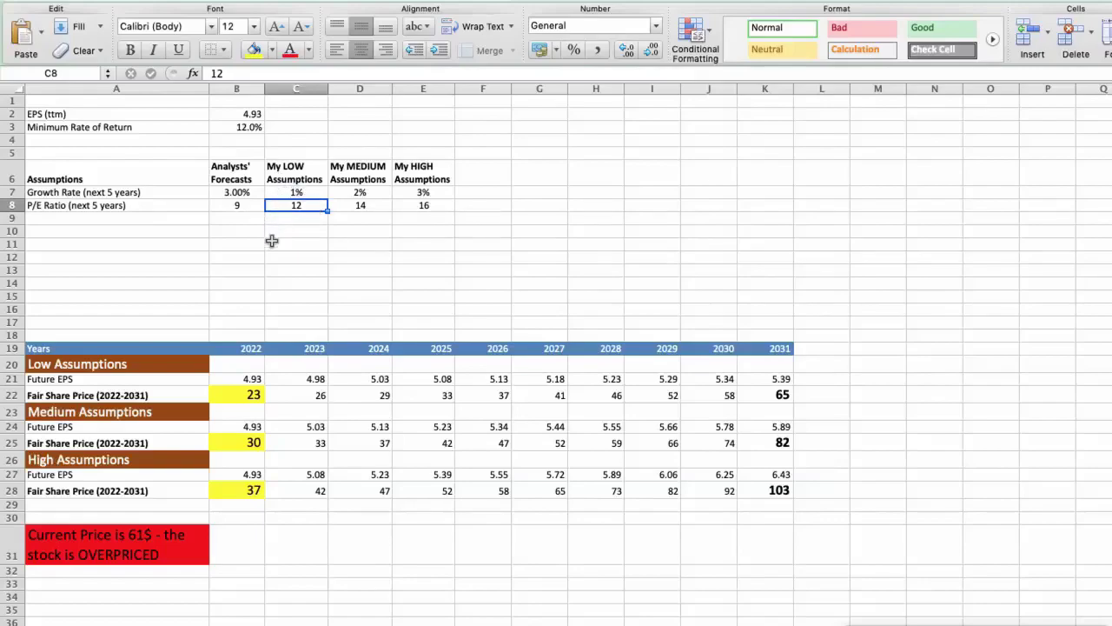
left_click(229, 395)
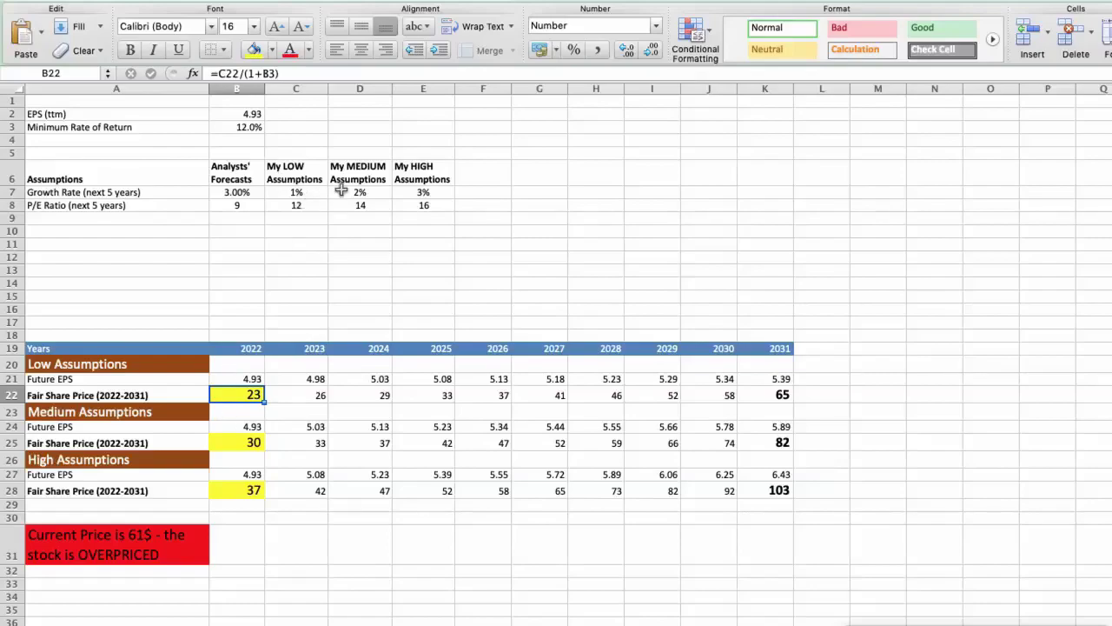
left_click(343, 192)
left_click(334, 206)
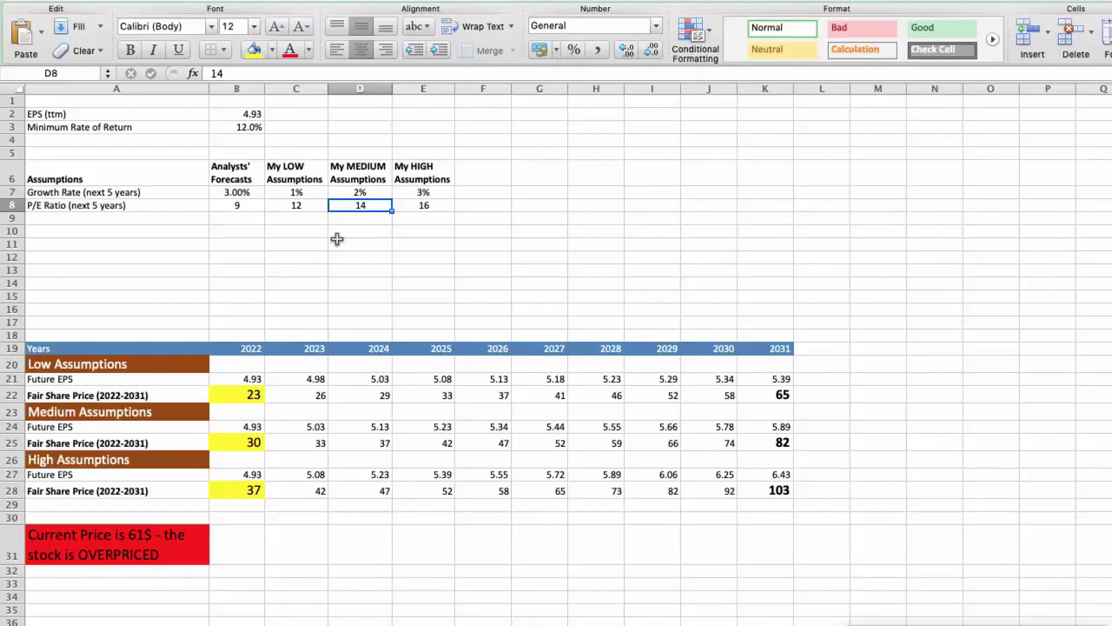
left_click(229, 443)
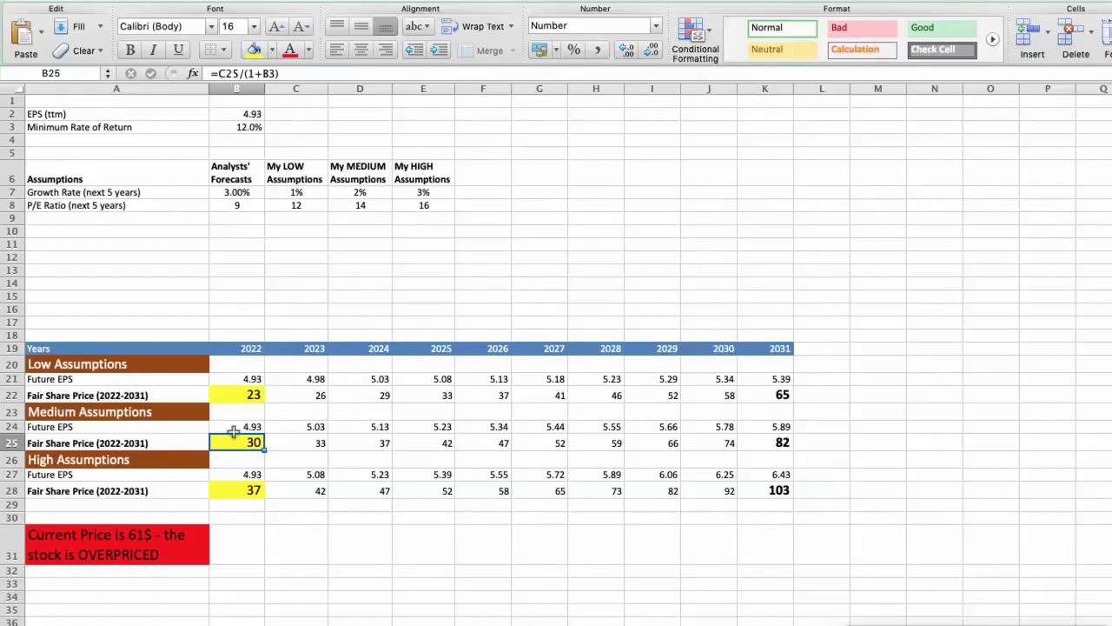
left_click(398, 191)
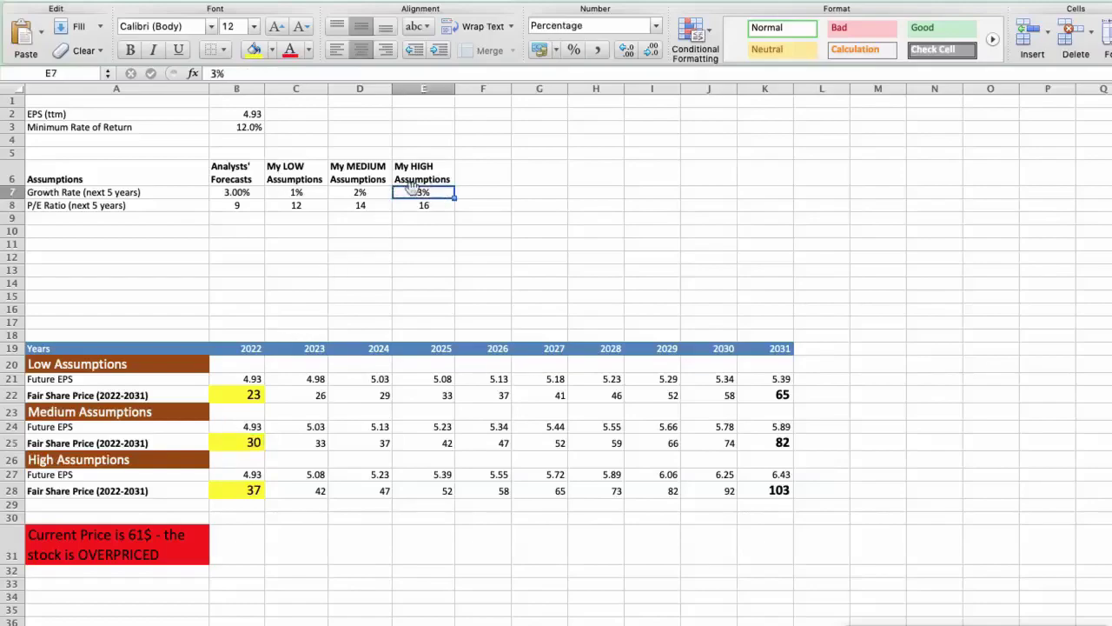
left_click(399, 202)
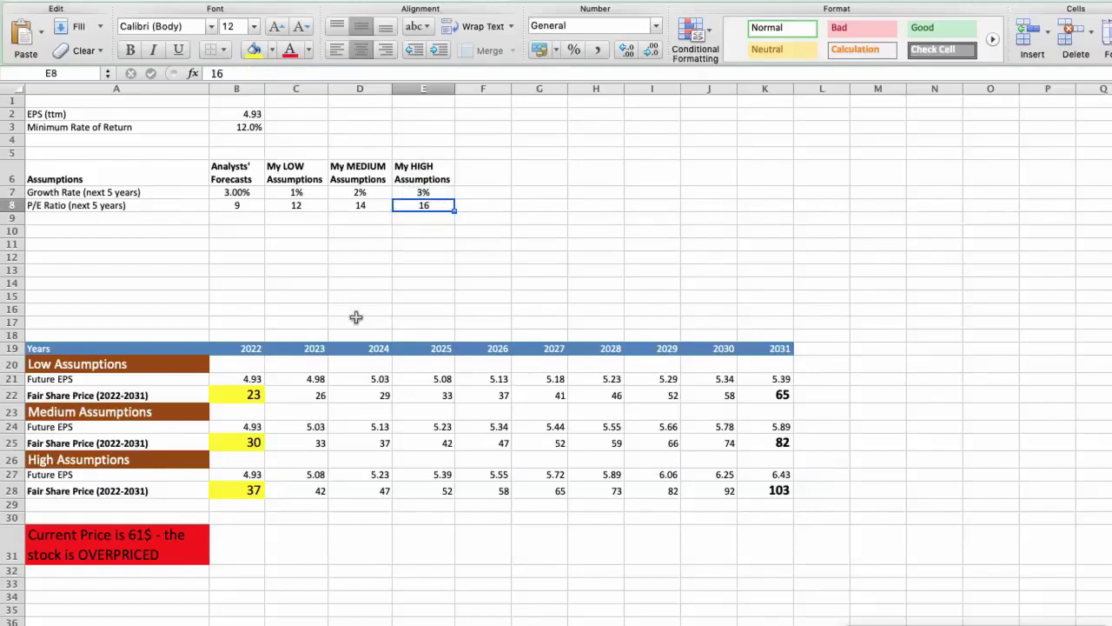
left_click(228, 489)
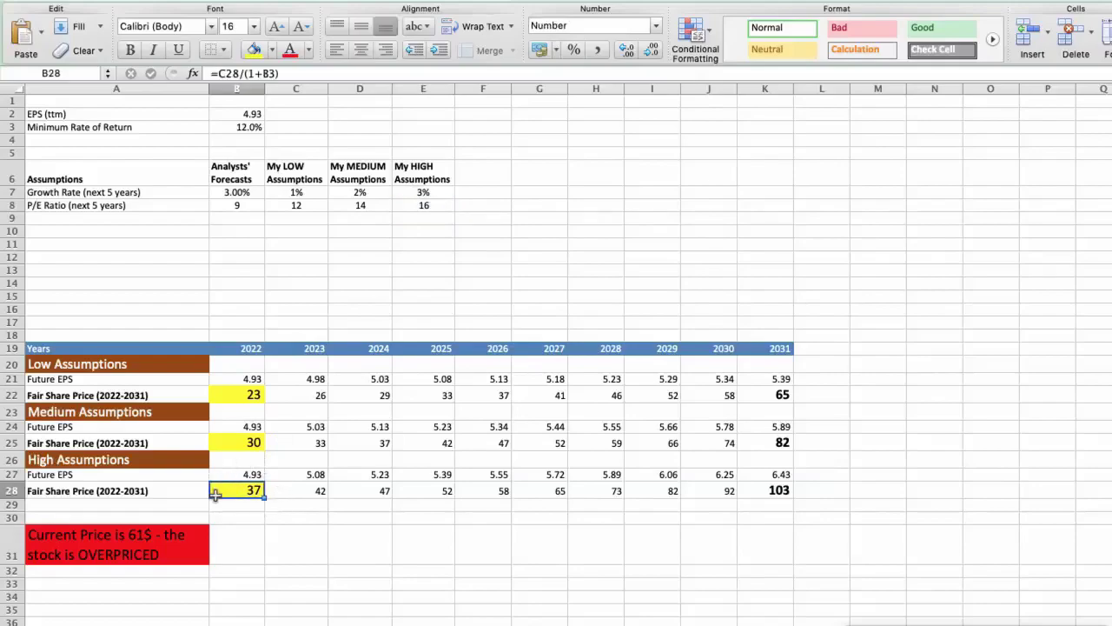